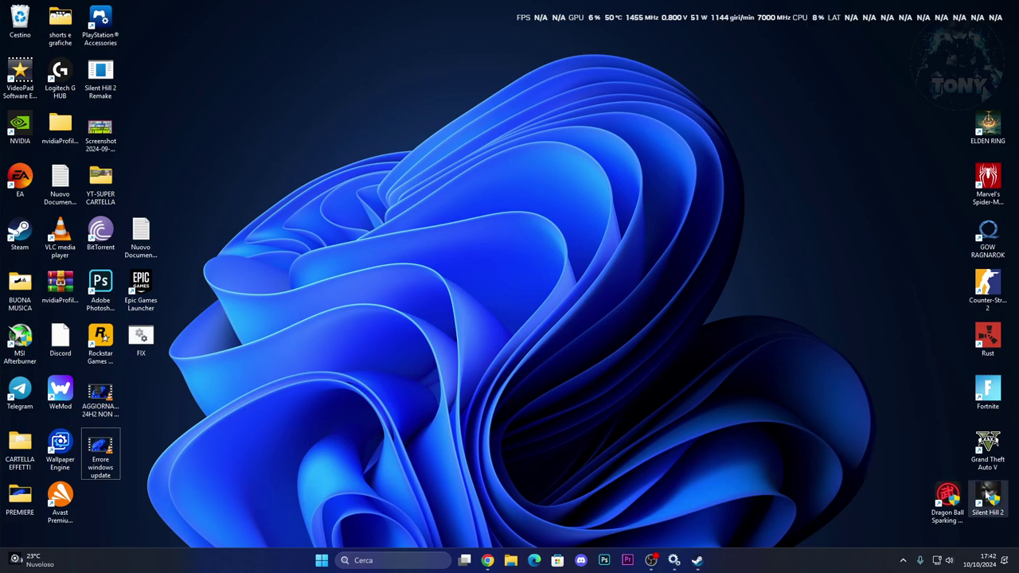
# Drag the Silent Hill 2 shortcut from the bottom-right corner to the desktop centre
pyautogui.moveTo(986, 497); pyautogui.dragTo(493, 326)
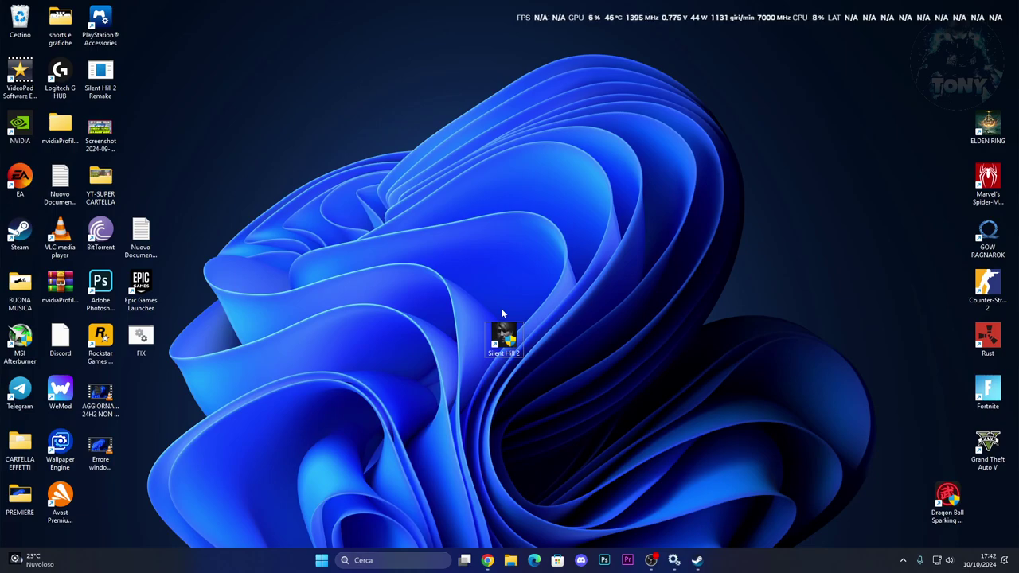
# Review the -dxlevel launch options on the Steam help page, then bring up Silent Hill 2 in Steam
pyautogui.moveTo(487, 559)
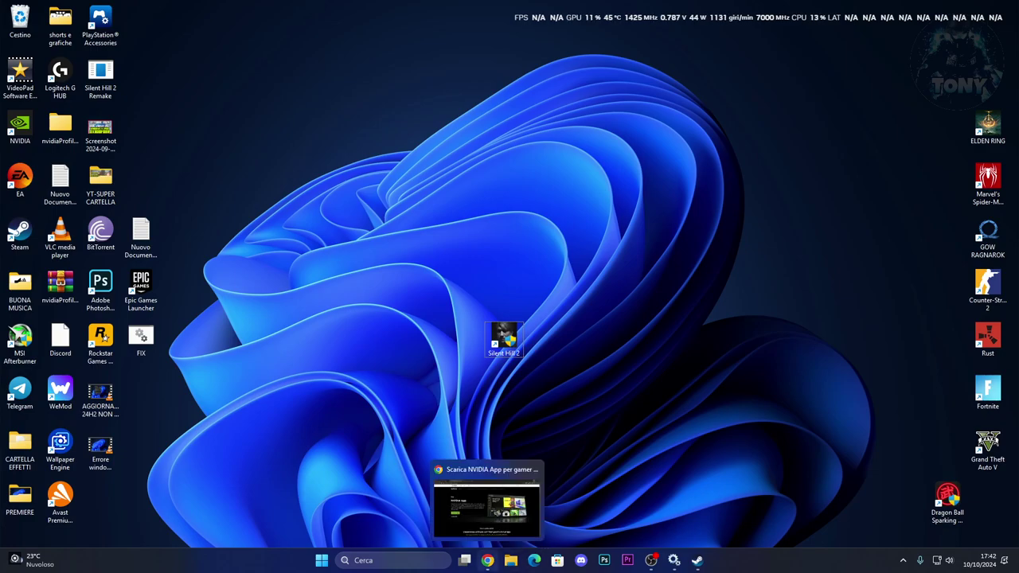
pyautogui.click(517, 546)
pyautogui.hotkey('ctrl', 'shift', 'Tab')
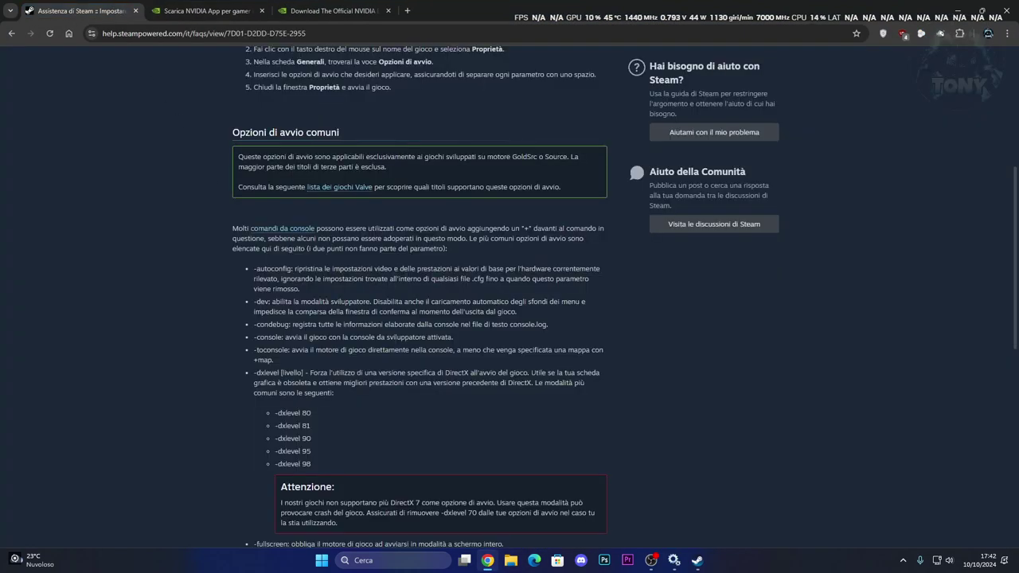
pyautogui.scroll(-1, 375, 333)
pyautogui.scroll(1, 375, 334)
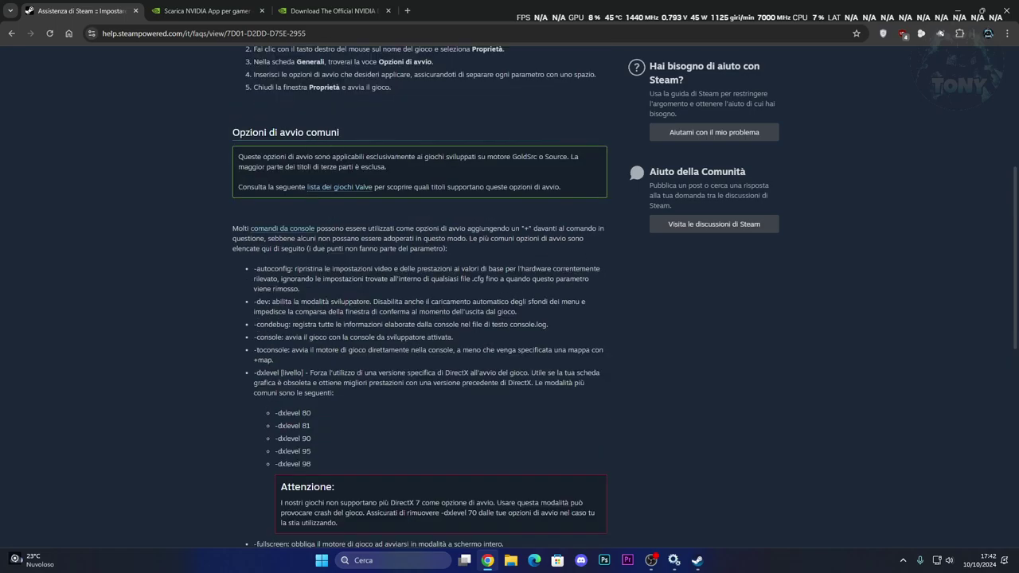
pyautogui.scroll(-2, 475, 259)
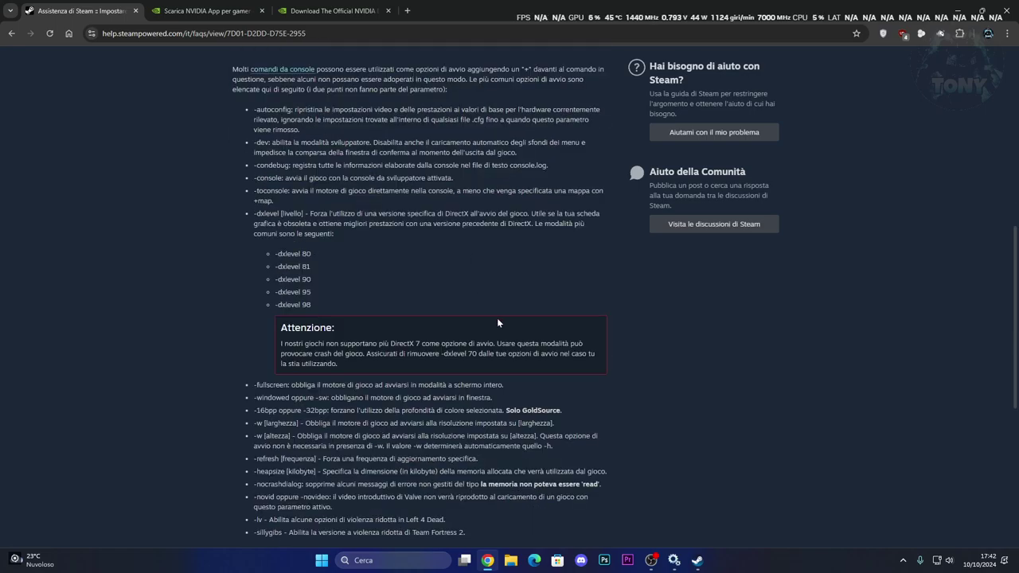
pyautogui.click(957, 10)
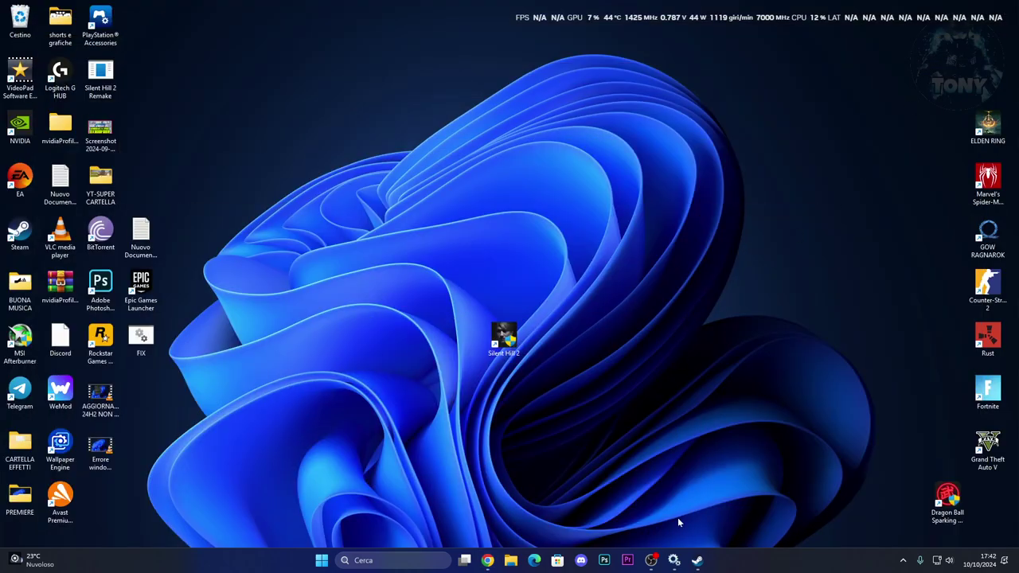
pyautogui.click(705, 563)
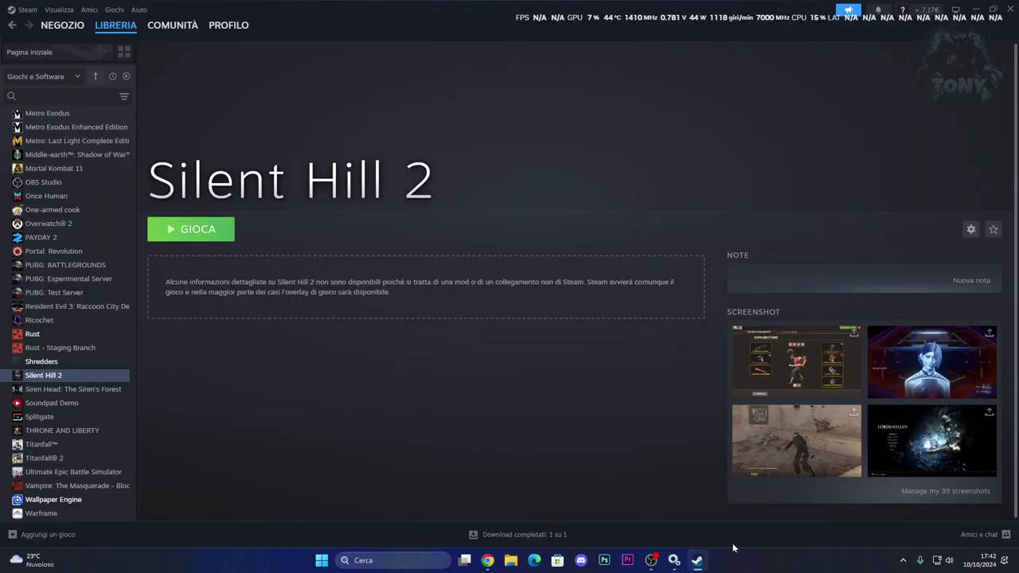
# Open Silent Hill 2's Proprietà in its empty launch options field, then return to the help page
pyautogui.click(970, 229)
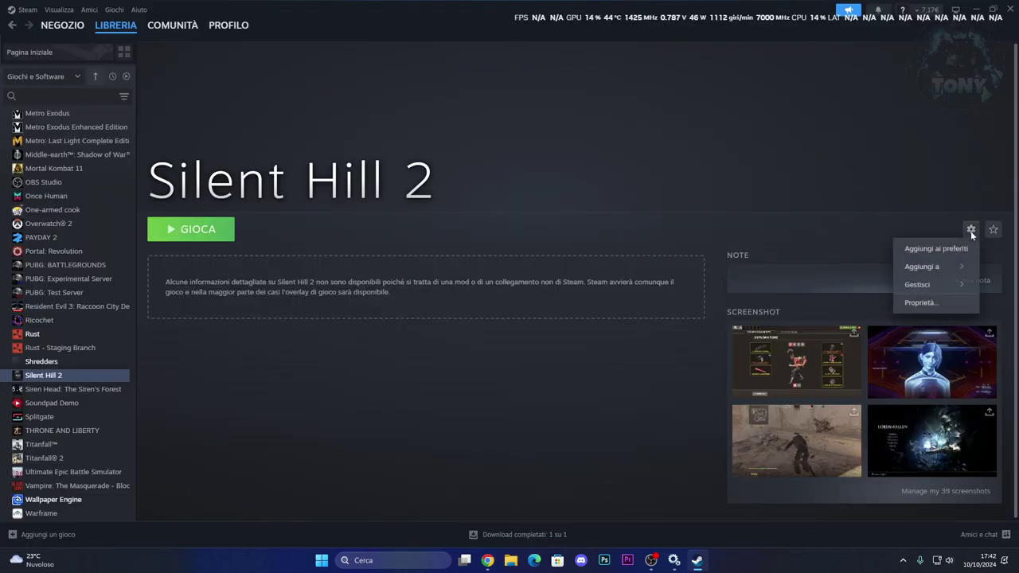
pyautogui.click(925, 304)
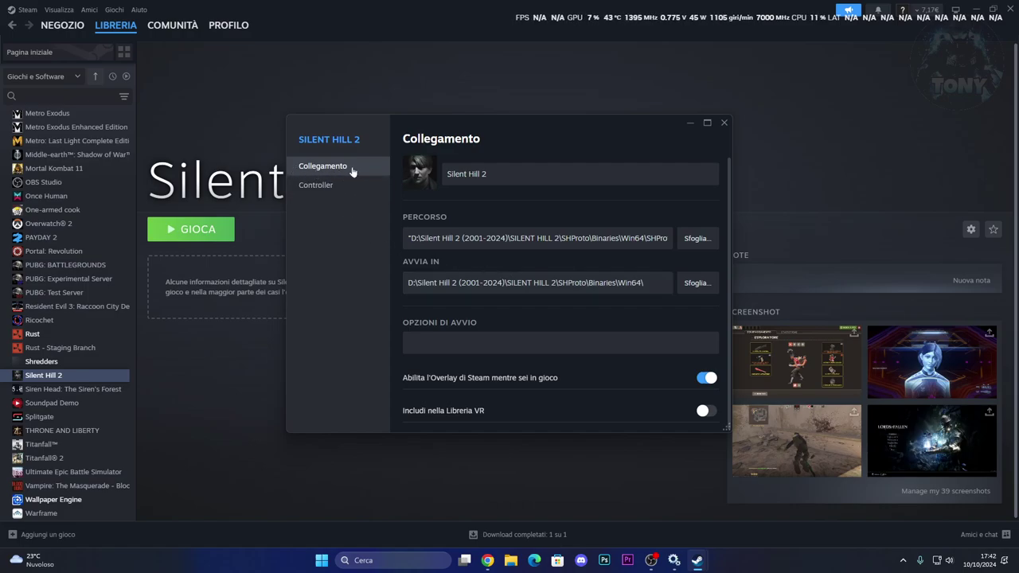
pyautogui.click(459, 342)
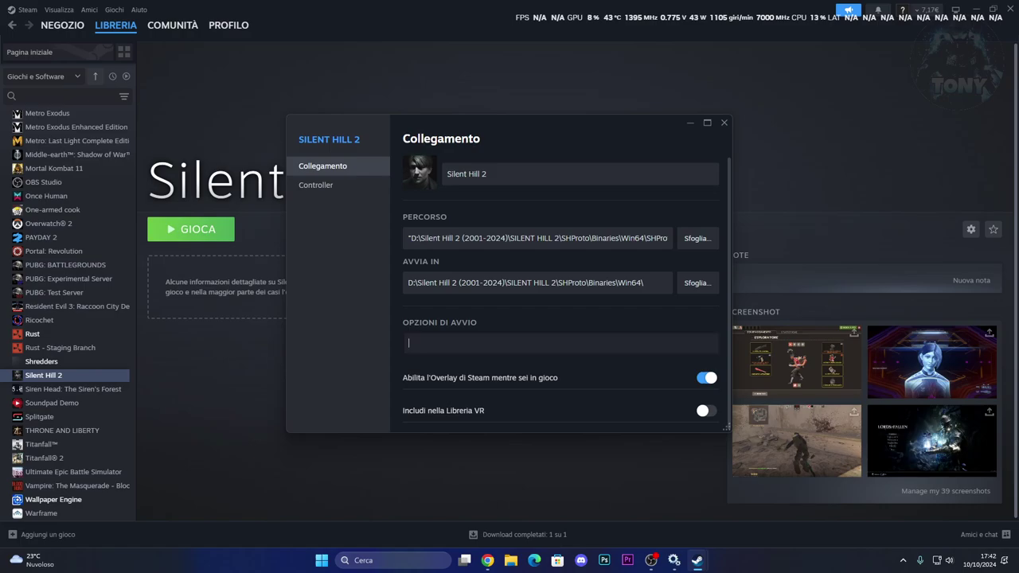
pyautogui.click(487, 560)
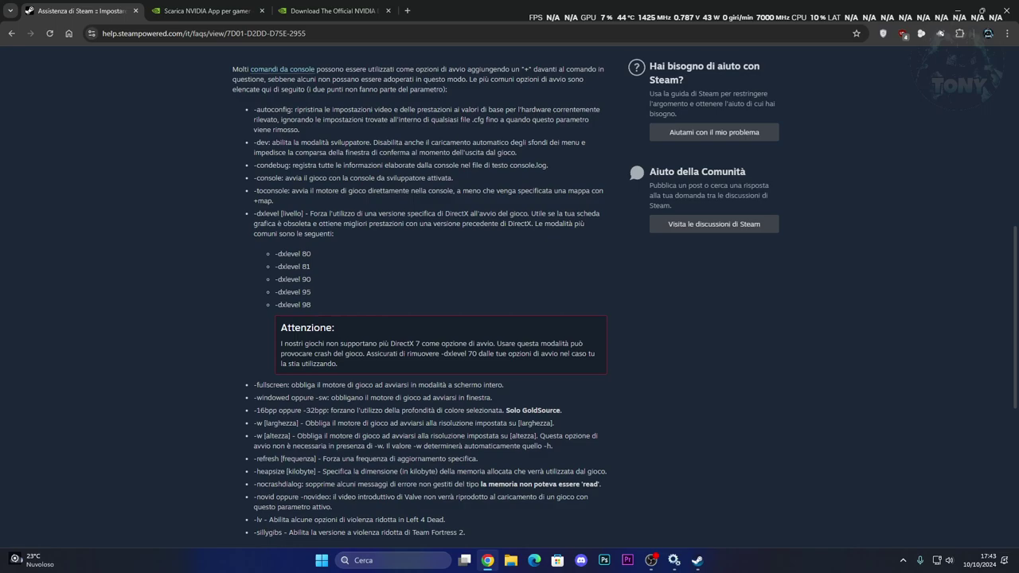
# Copy the '-dxlevel 98' option from the Steam help page
pyautogui.moveTo(275, 304)
pyautogui.mouseDown()
pyautogui.moveTo(310, 305)
pyautogui.moveTo(274, 305)
pyautogui.mouseUp()
pyautogui.hotkey('ctrl', 'c')
pyautogui.click(311, 311)
pyautogui.rightClick(273, 310)
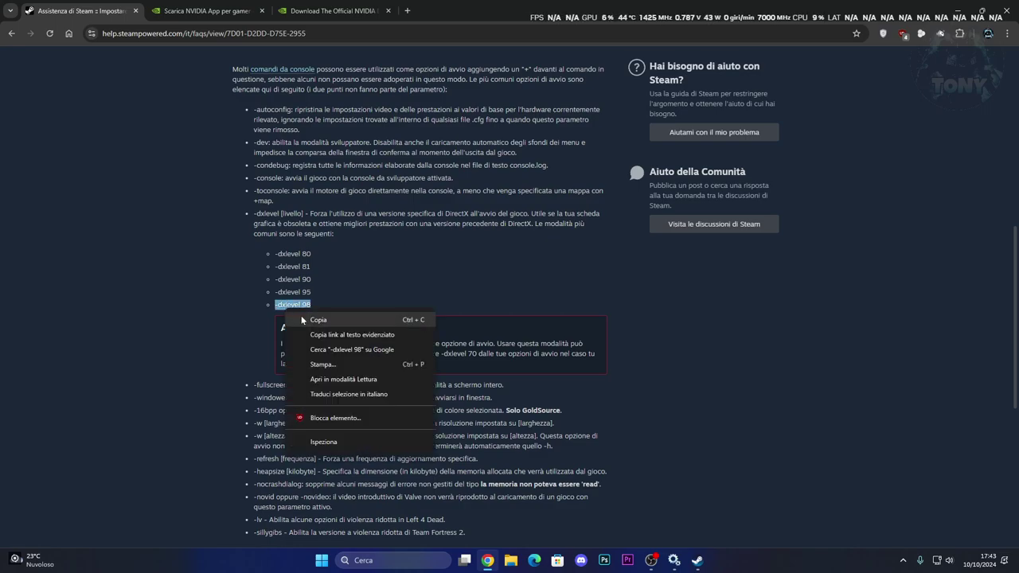
pyautogui.click(299, 320)
# Paste -dxlevel 98 into Silent Hill 2's launch options, then return to the help page
pyautogui.moveTo(698, 553)
pyautogui.click(687, 534)
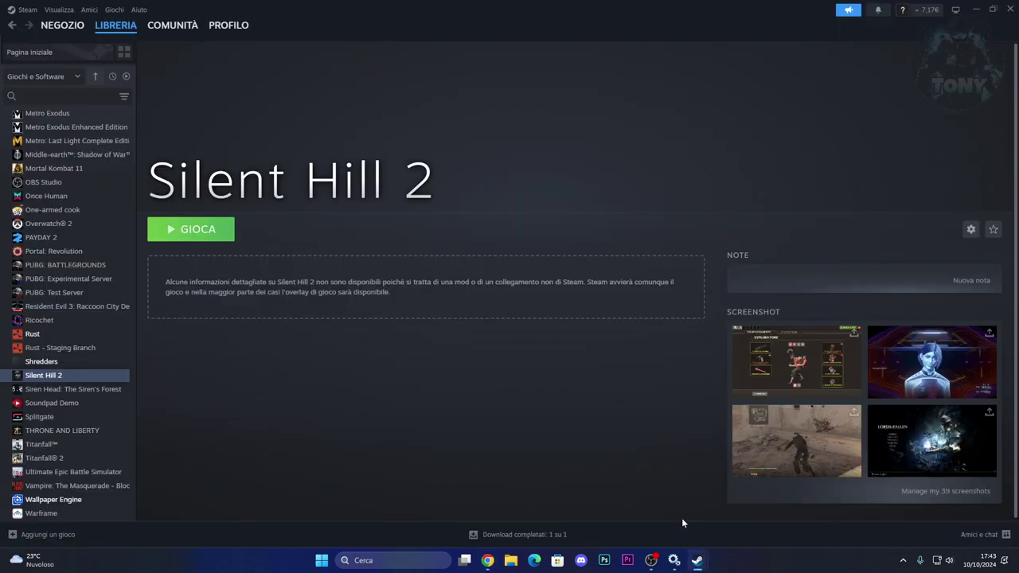
pyautogui.click(752, 505)
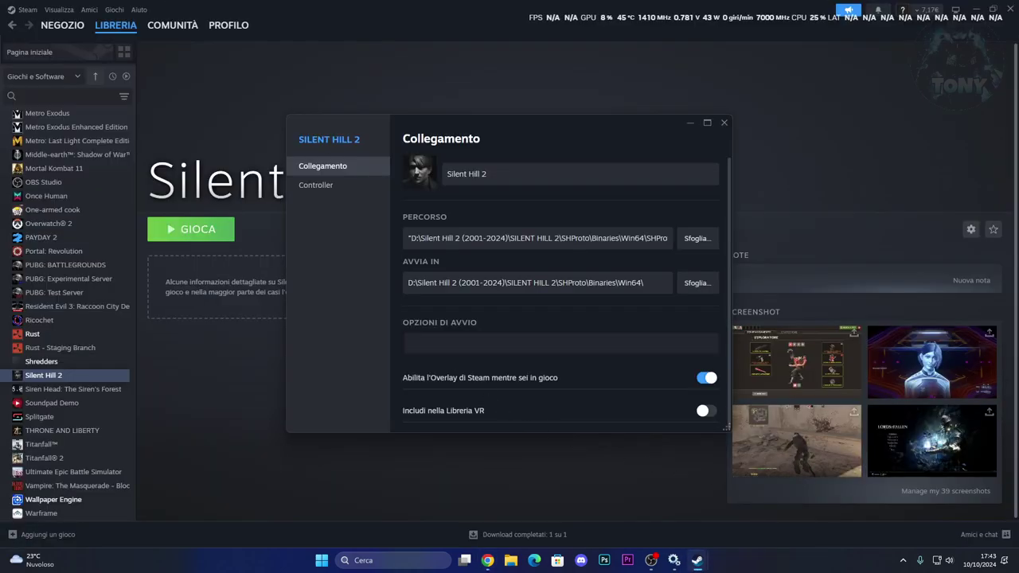
pyautogui.click(430, 342)
pyautogui.hotkey('ctrl', 'v')
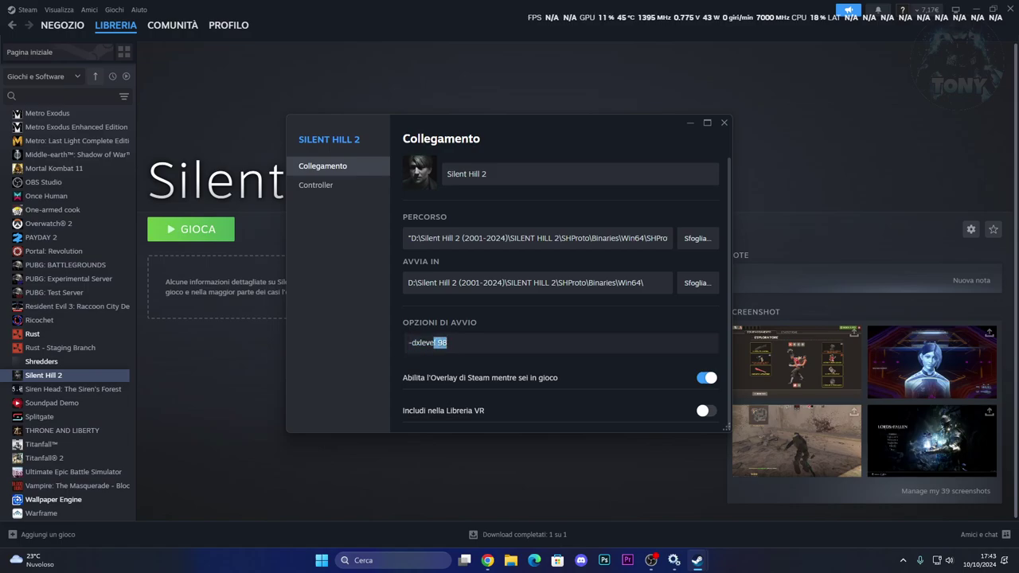
pyautogui.click(487, 559)
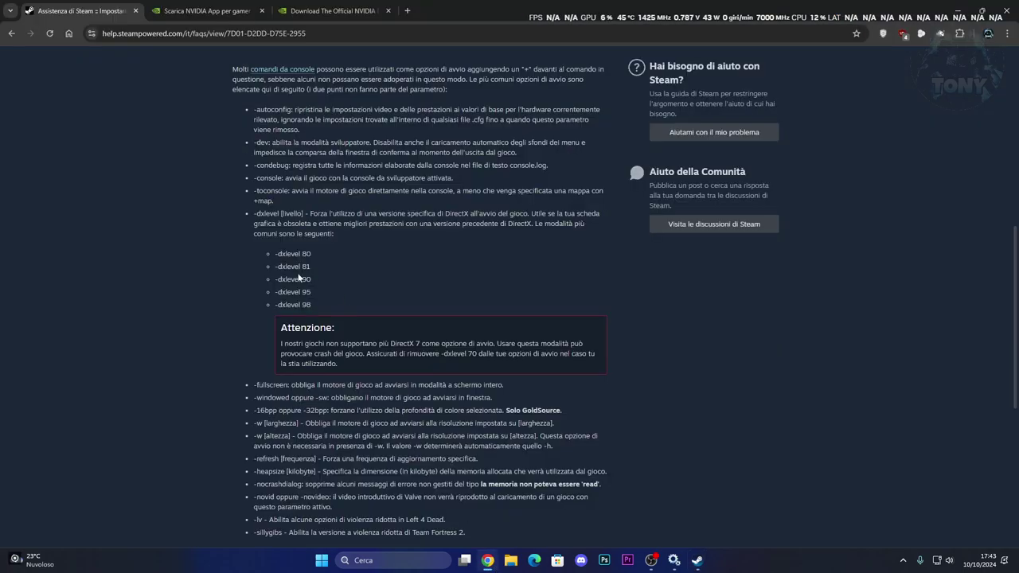
# Look over the -dxlevel 90 entry, then switch to NVIDIA's NVIDIA App download tab
pyautogui.moveTo(275, 254)
pyautogui.mouseDown()
pyautogui.moveTo(314, 255)
pyautogui.moveTo(311, 279)
pyautogui.mouseUp()
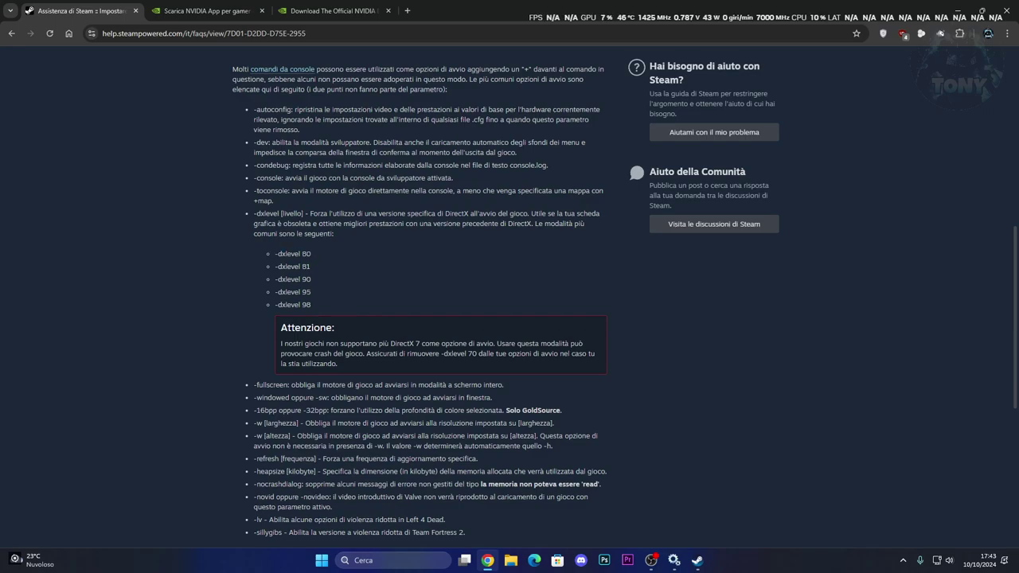
pyautogui.click(319, 283)
pyautogui.scroll(-2, 708, 427)
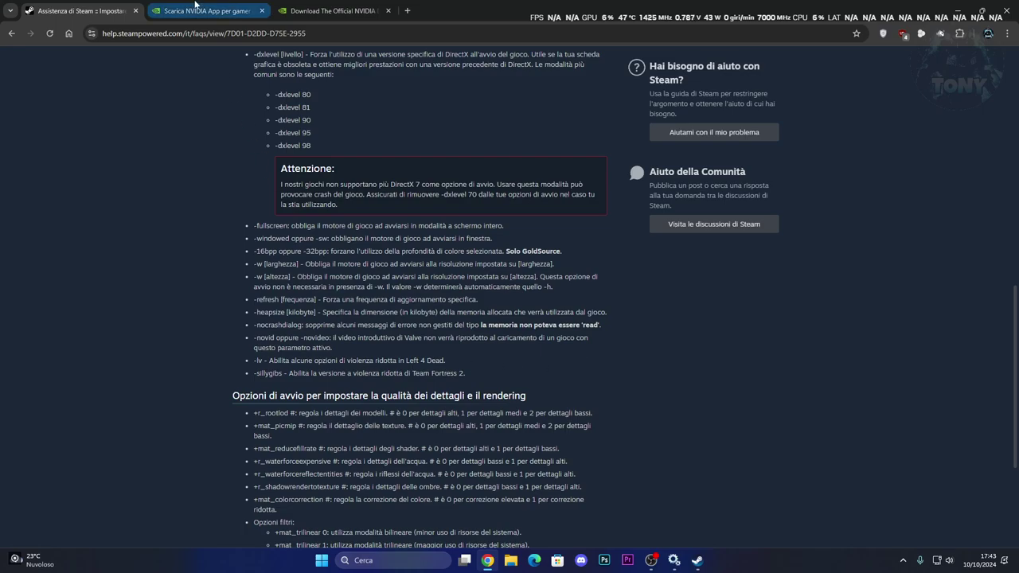
pyautogui.click(205, 10)
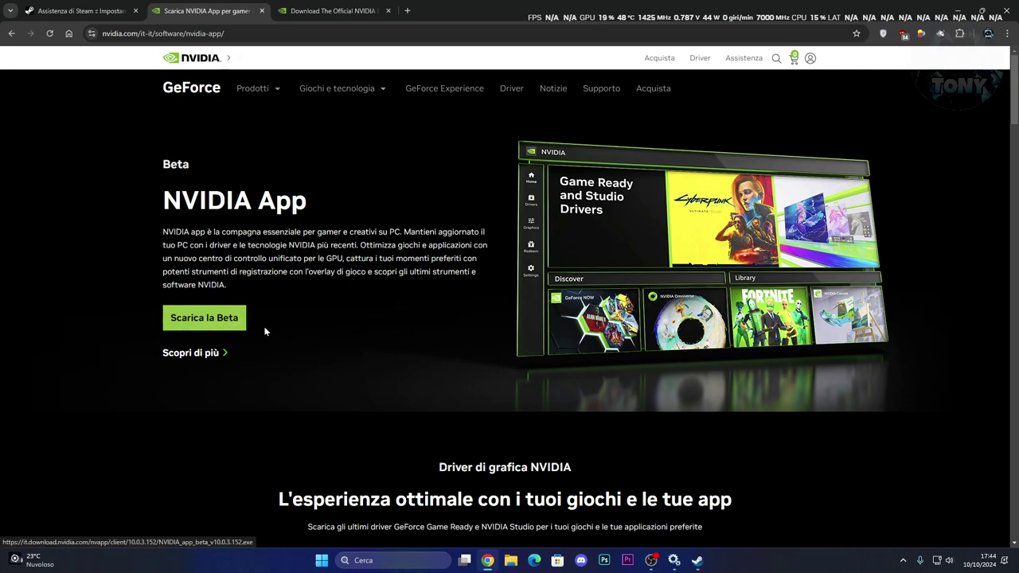
# Launch NVIDIA App by searching 'nvidia' in Windows search
pyautogui.click(393, 564)
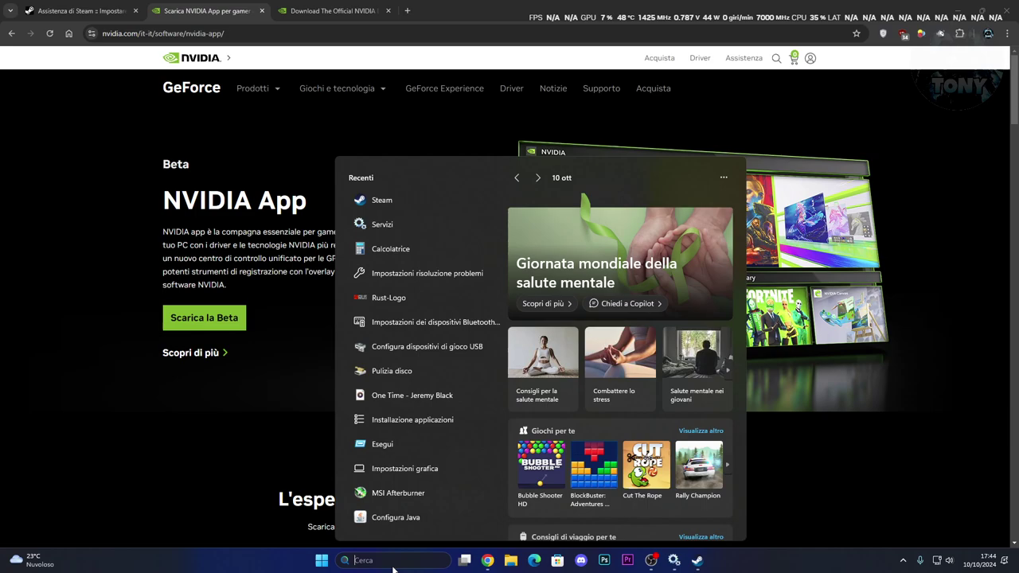
pyautogui.write('nvidia')
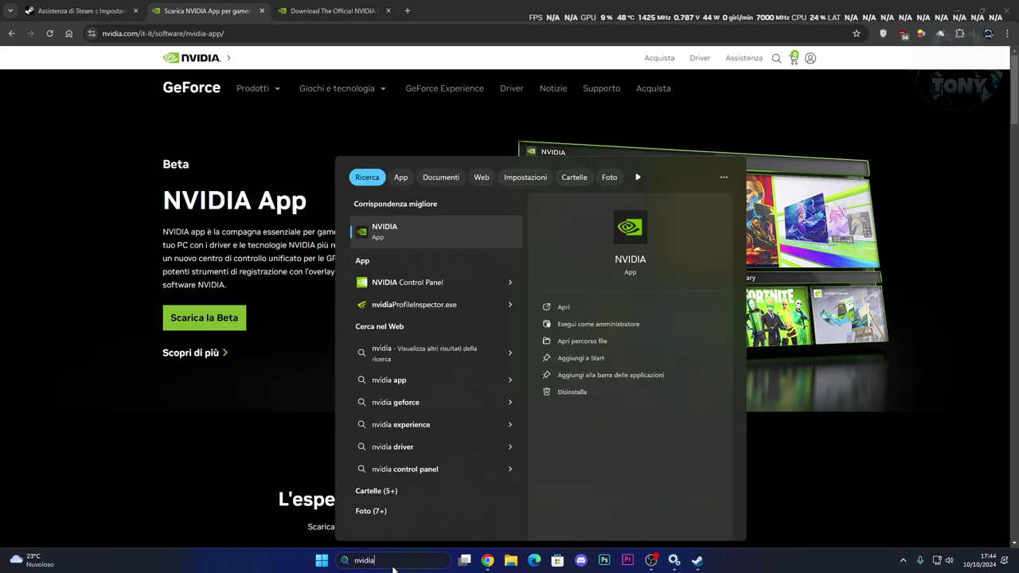
pyautogui.press('Return')
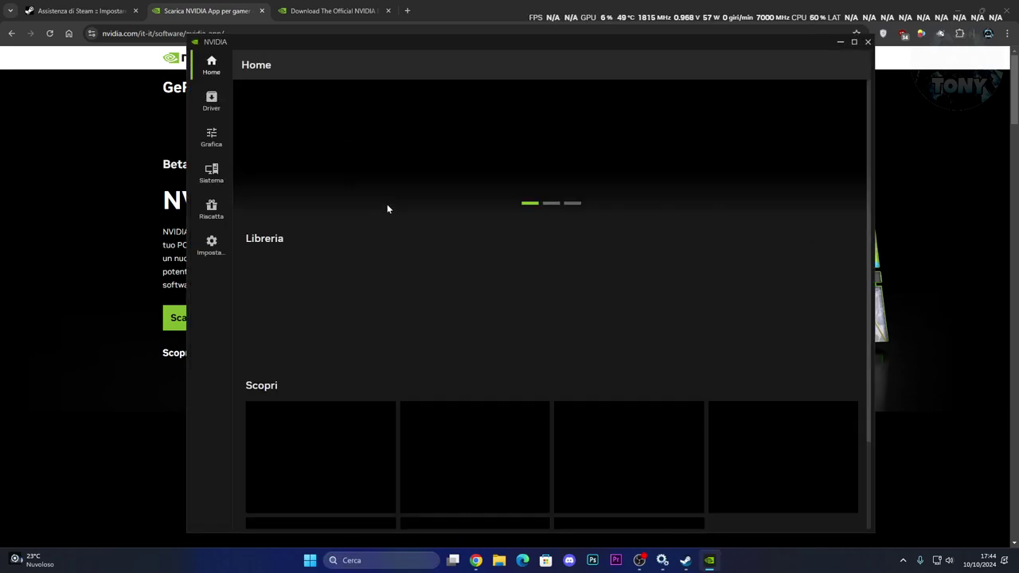
# Check Game Ready driver 565.90 for updates, then go to the Grafica settings
pyautogui.click(211, 103)
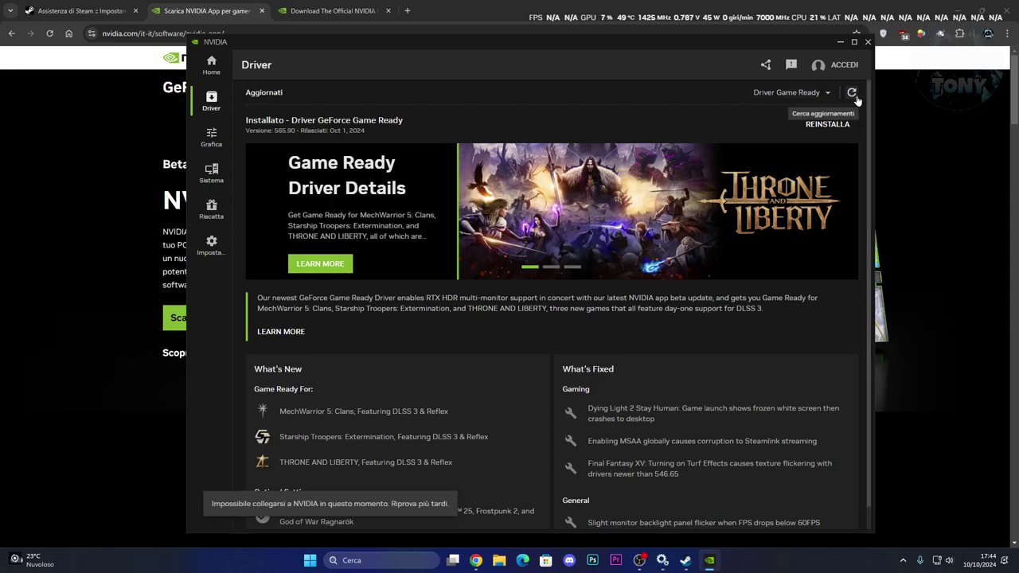
pyautogui.click(800, 93)
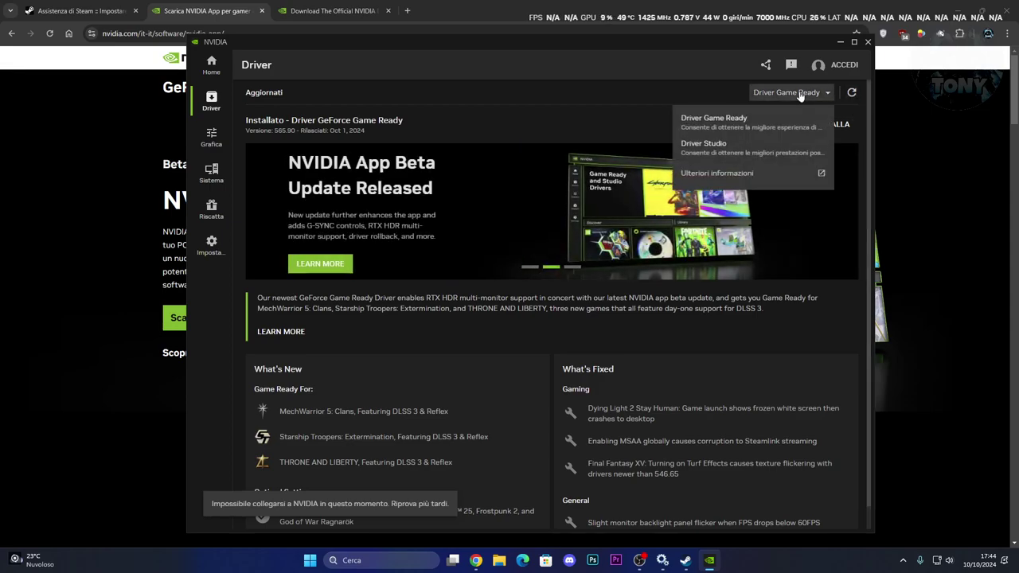
pyautogui.click(853, 93)
pyautogui.click(210, 137)
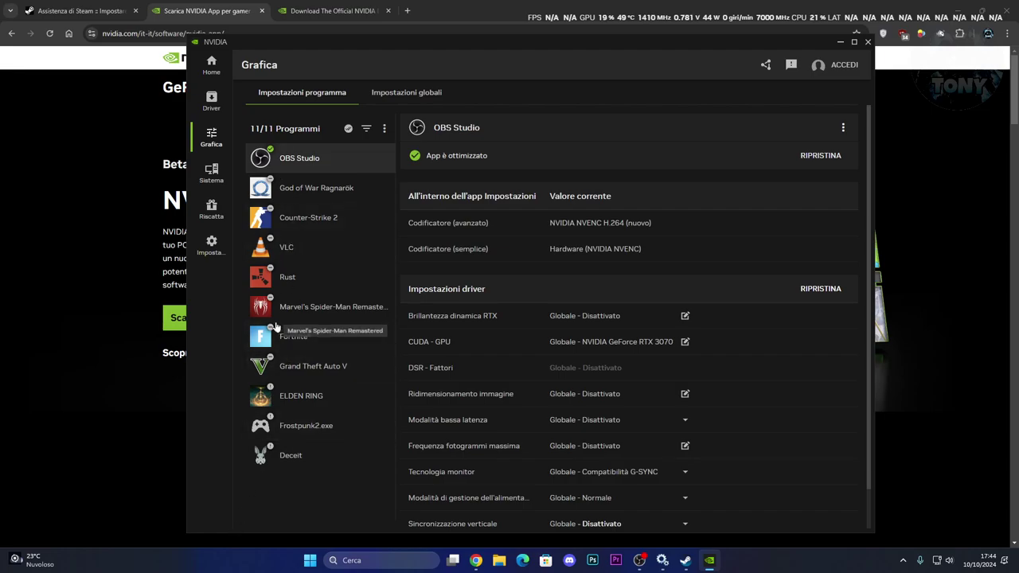
# Slide Fortnite's Prestazioni/Qualità preview fully toward performance, then show NVIDIA's driver download page
pyautogui.click(274, 338)
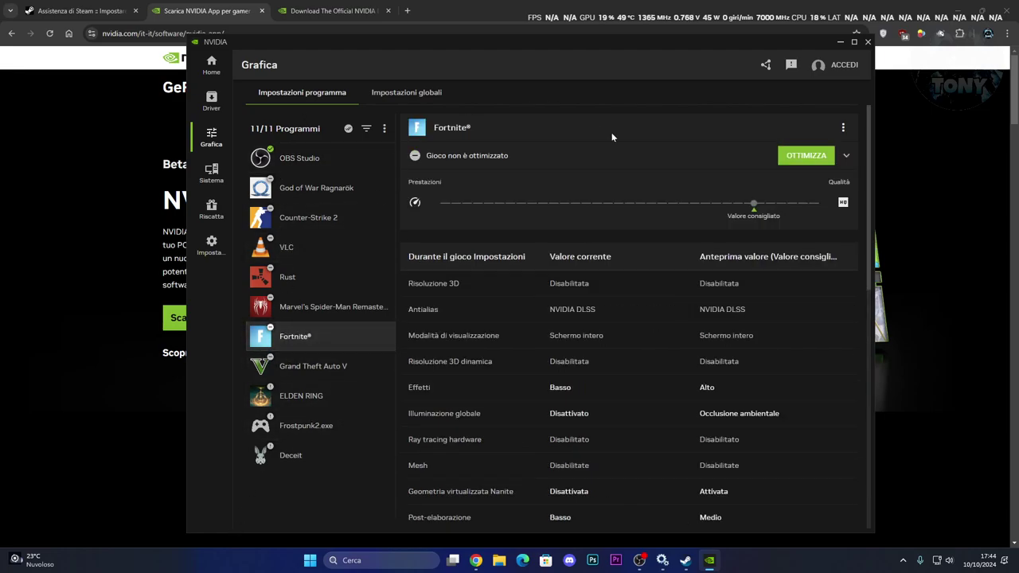
pyautogui.moveTo(753, 203); pyautogui.dragTo(439, 203)
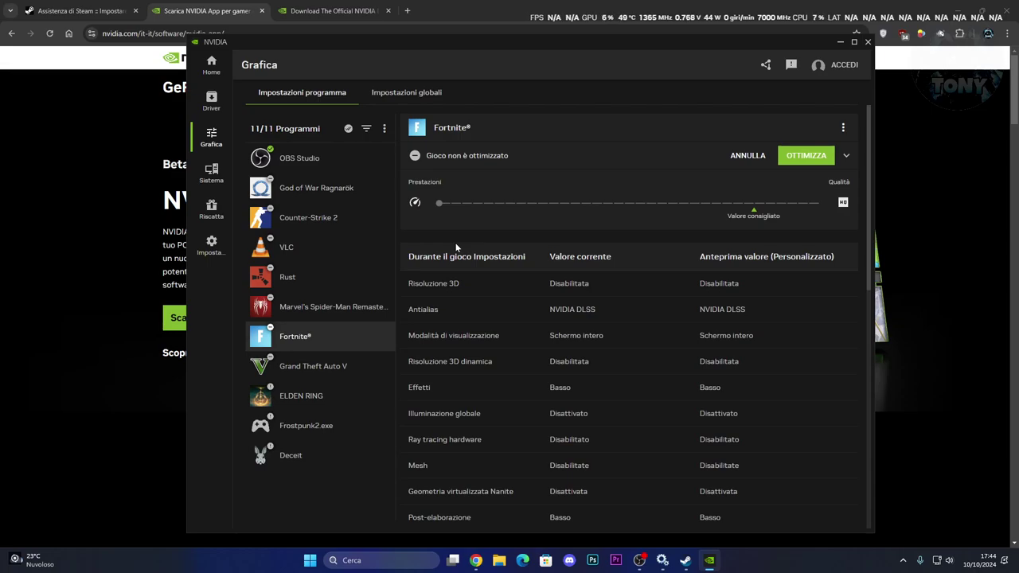
pyautogui.click(840, 42)
pyautogui.click(335, 10)
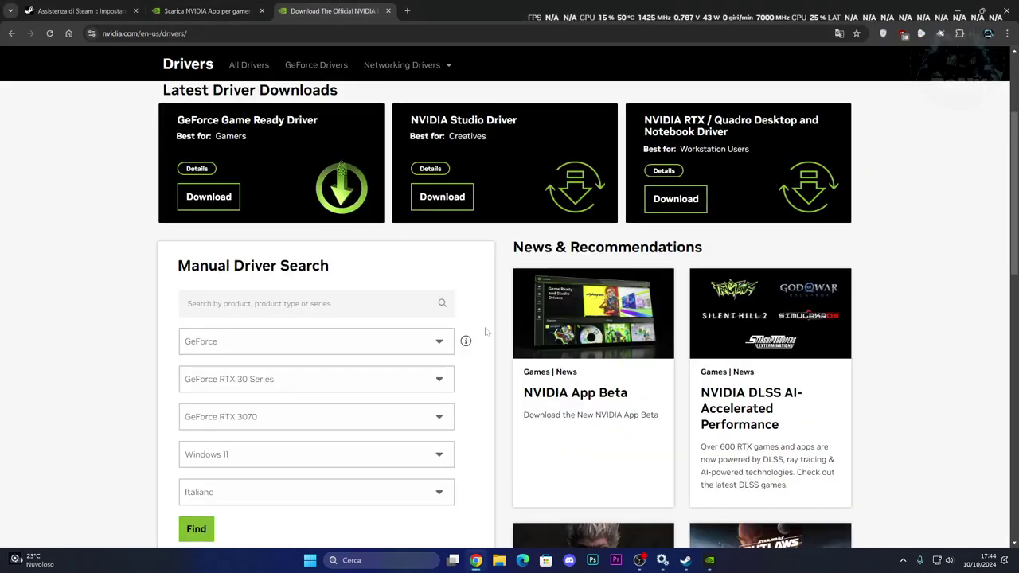
# Filter Installed apps by 'driver' to confirm NVIDIA Driver grafico 565.90, then minimize Settings
pyautogui.scroll(3, 484, 323)
pyautogui.scroll(-2, 481, 346)
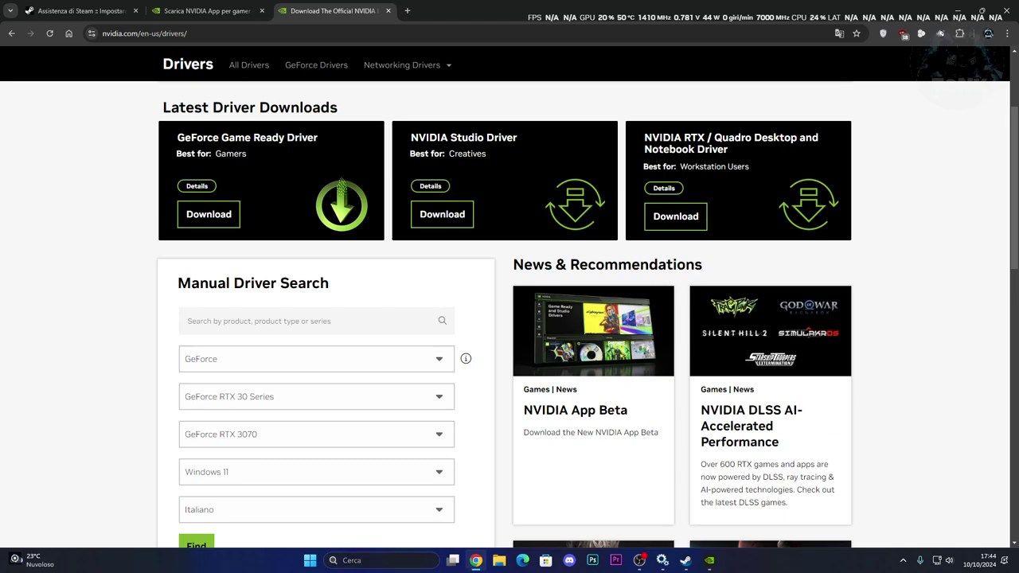
pyautogui.click(409, 560)
pyautogui.write('inst')
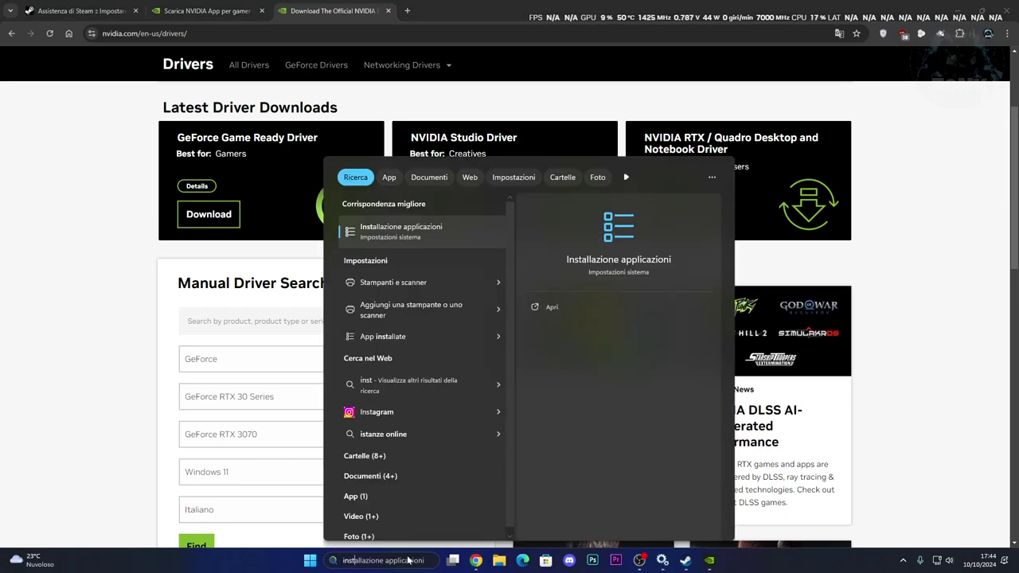
pyautogui.press('Return')
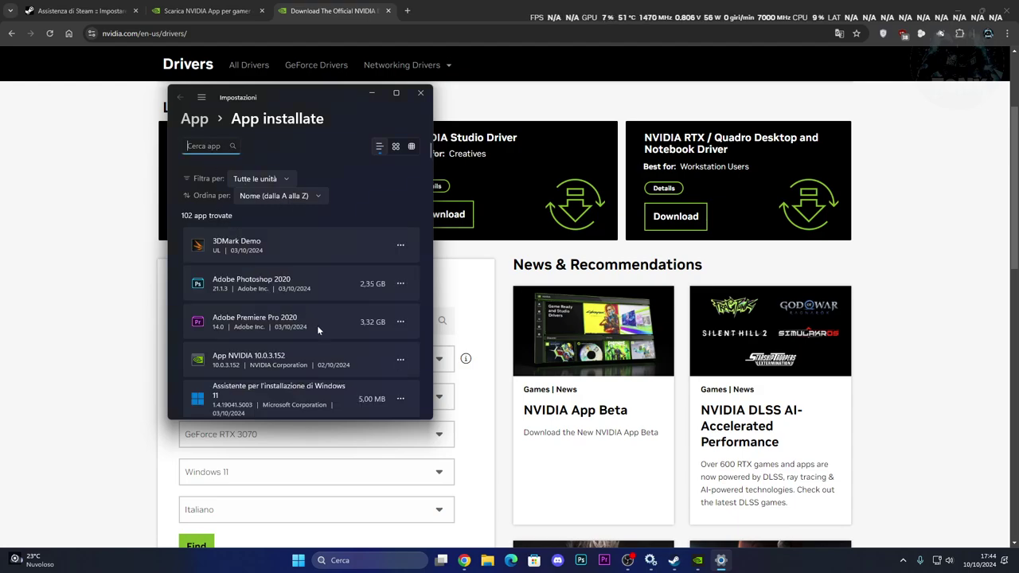
pyautogui.scroll(-1, 216, 324)
pyautogui.scroll(1, 242, 245)
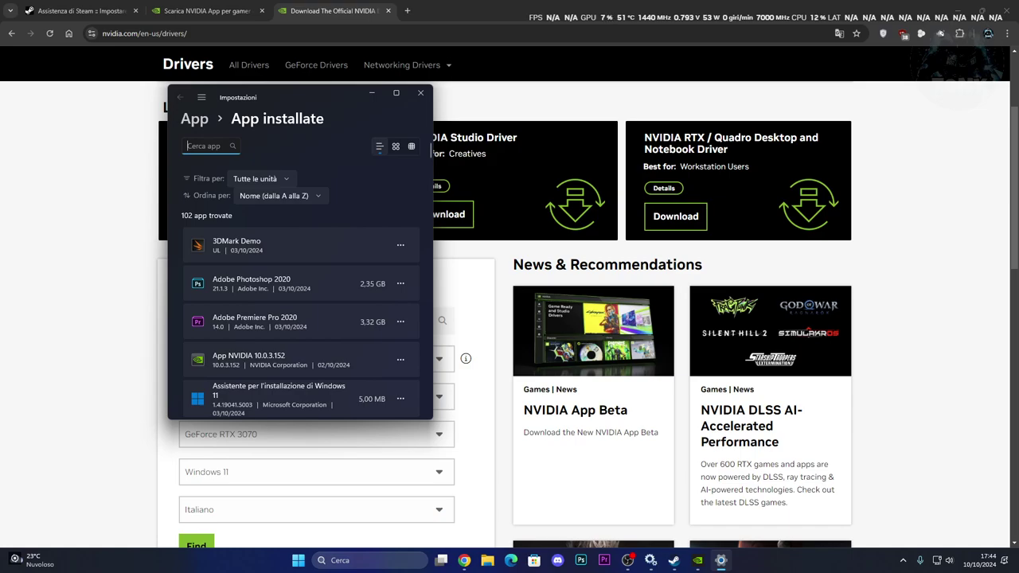
pyautogui.write('driver')
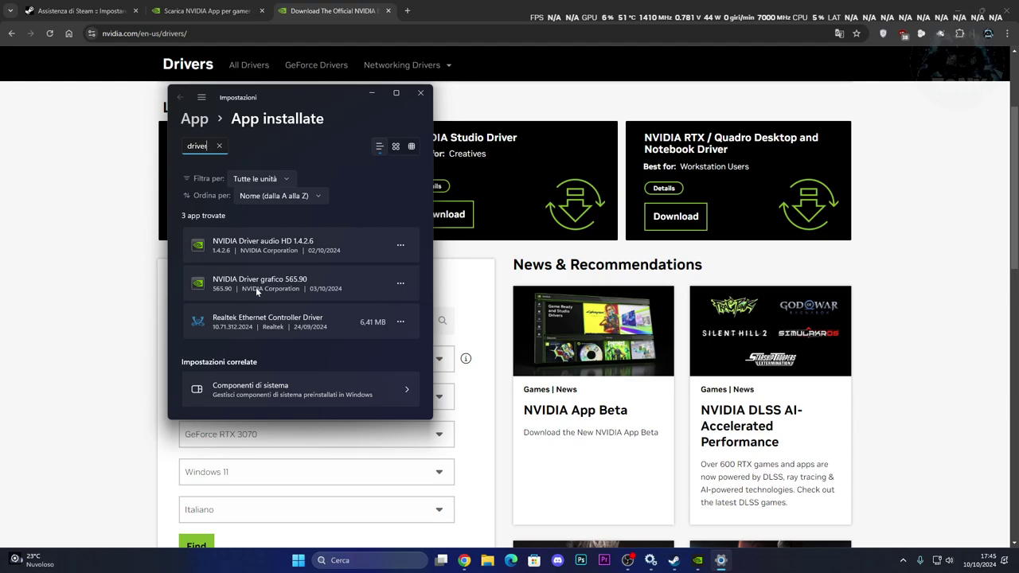
pyautogui.click(371, 92)
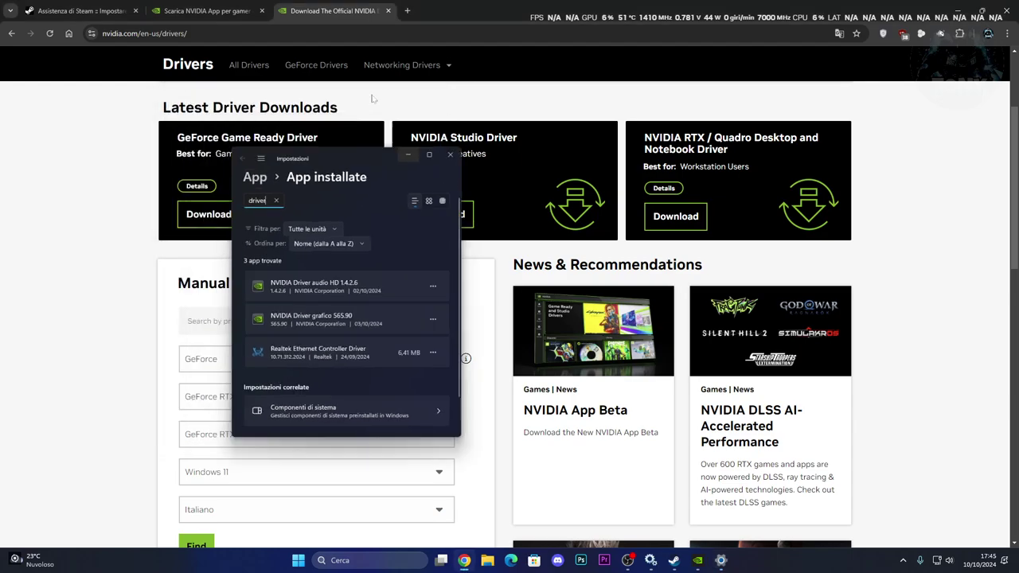
# Find drivers for GeForce RTX 3070 on Windows 11, listing Game Ready 565.90 and Studio 561.09
pyautogui.scroll(-2, 467, 333)
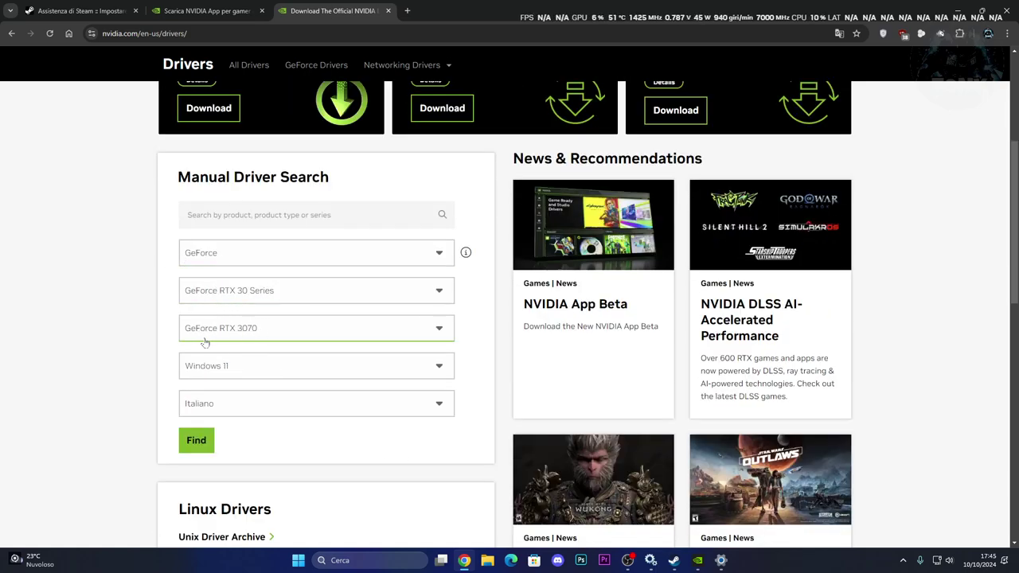
pyautogui.click(196, 440)
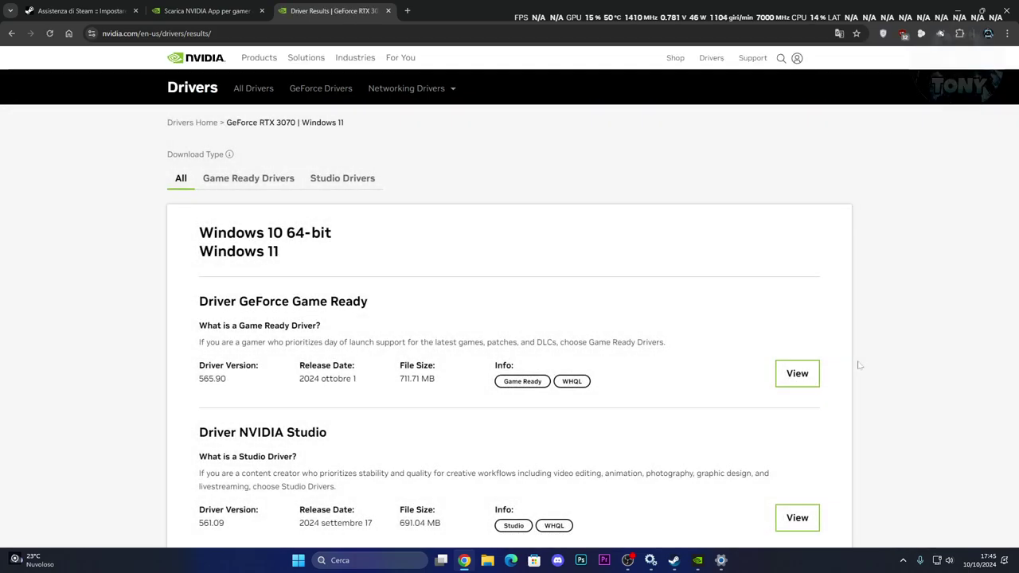
pyautogui.scroll(-1, 769, 380)
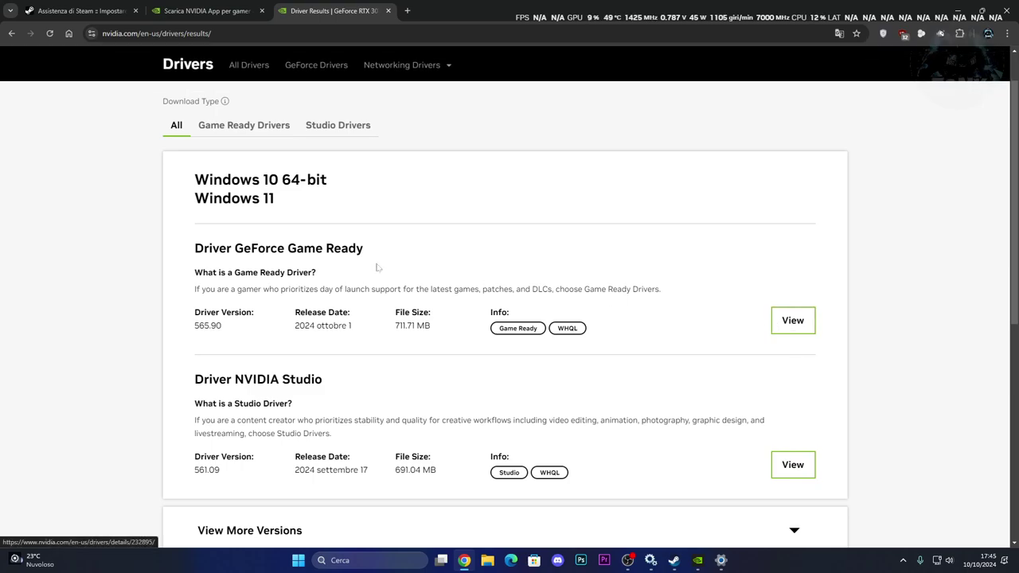
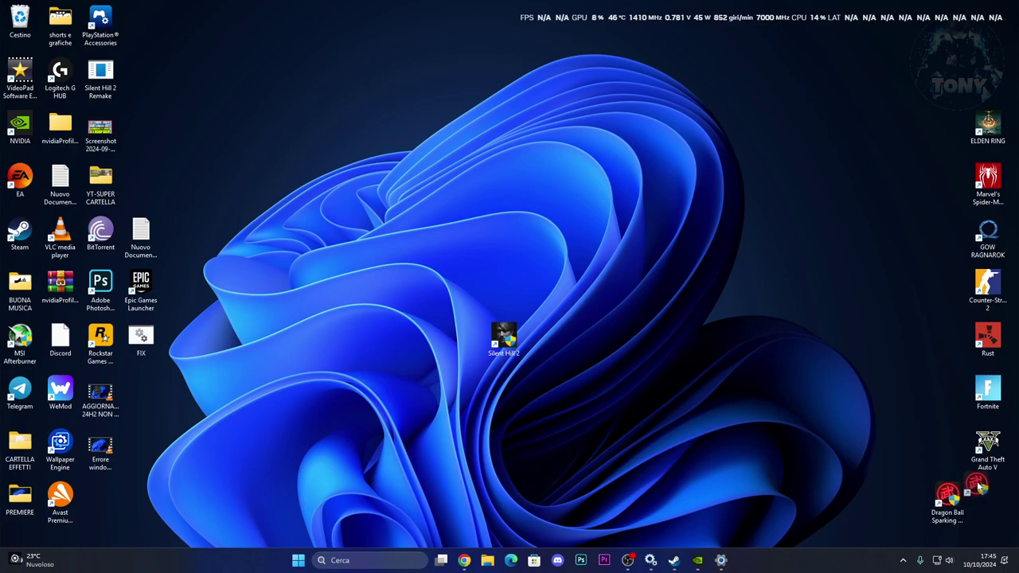
# Move the Dragon Ball shortcut to the right column and run Silent Hill 2 as administrator
pyautogui.moveTo(929, 490); pyautogui.dragTo(977, 492)
pyautogui.rightClick(504, 334)
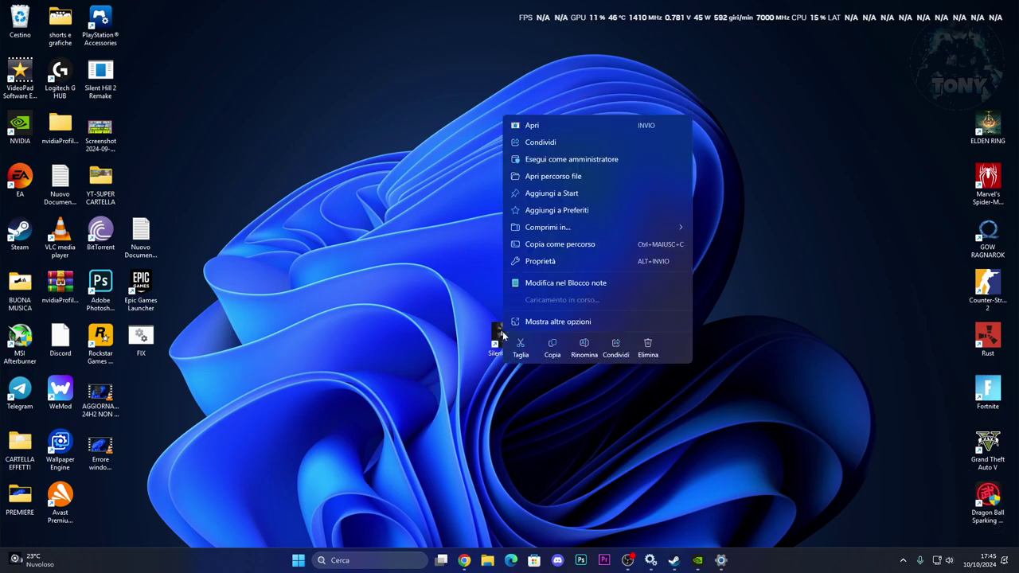
pyautogui.click(564, 161)
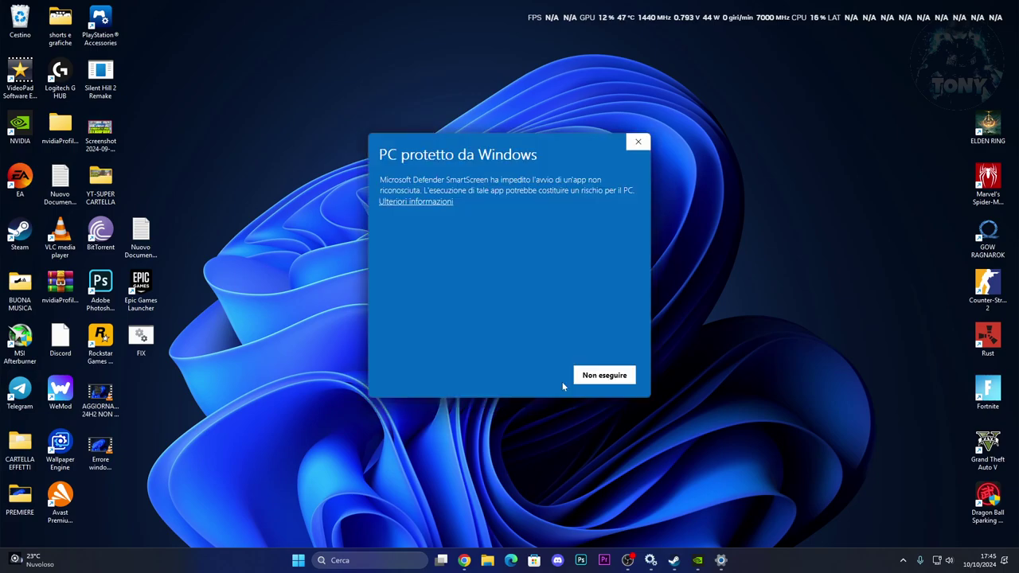
# Bypass SmartScreen with Ulteriori informazioni and Esegui comunque so Silent Hill 2 starts loading
pyautogui.click(407, 201)
pyautogui.click(525, 375)
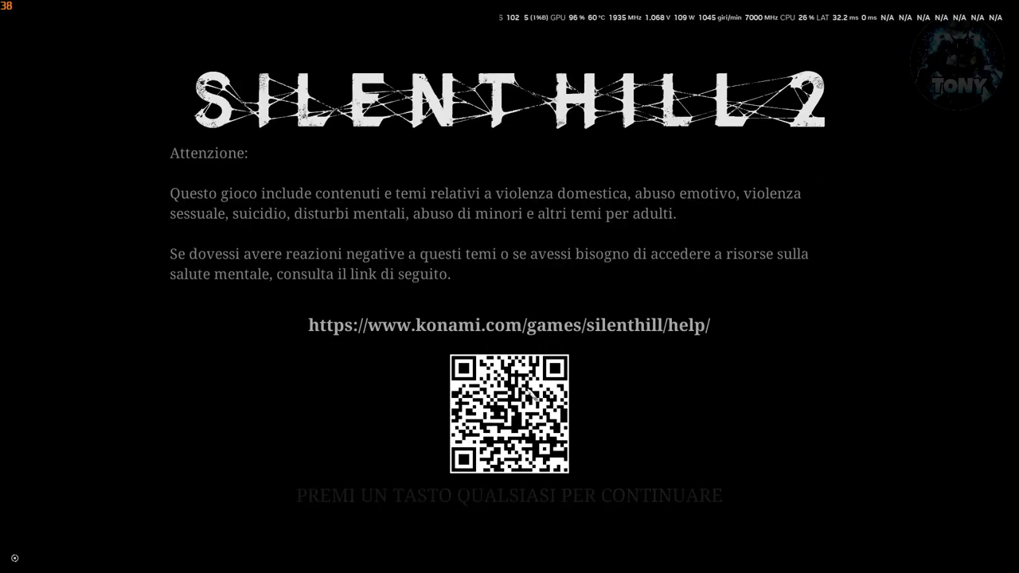
# Skip the content warning and review the Display e Grafica settings: ray tracing Off, preset Personalizzata
pyautogui.click(572, 470)
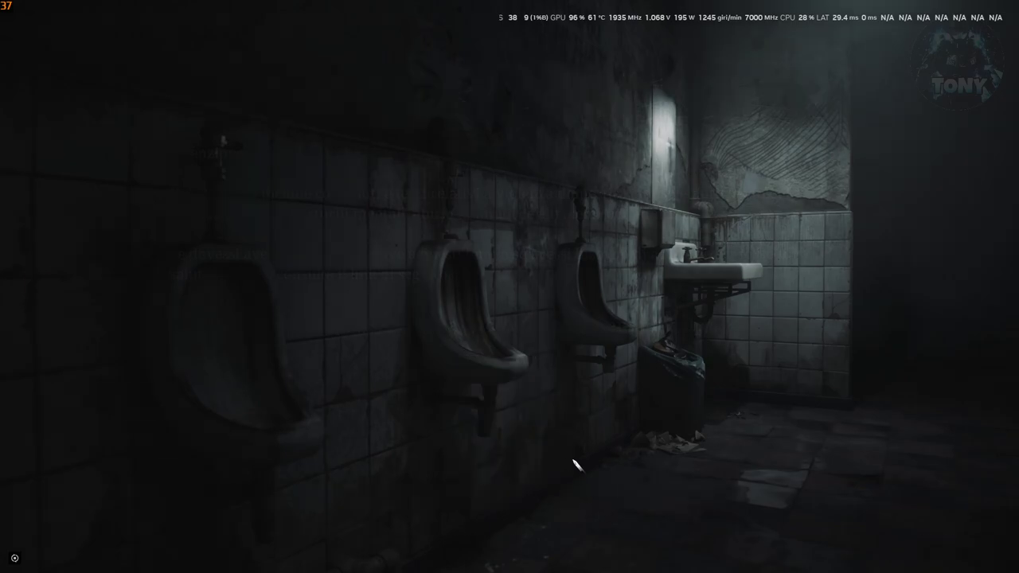
pyautogui.click(126, 419)
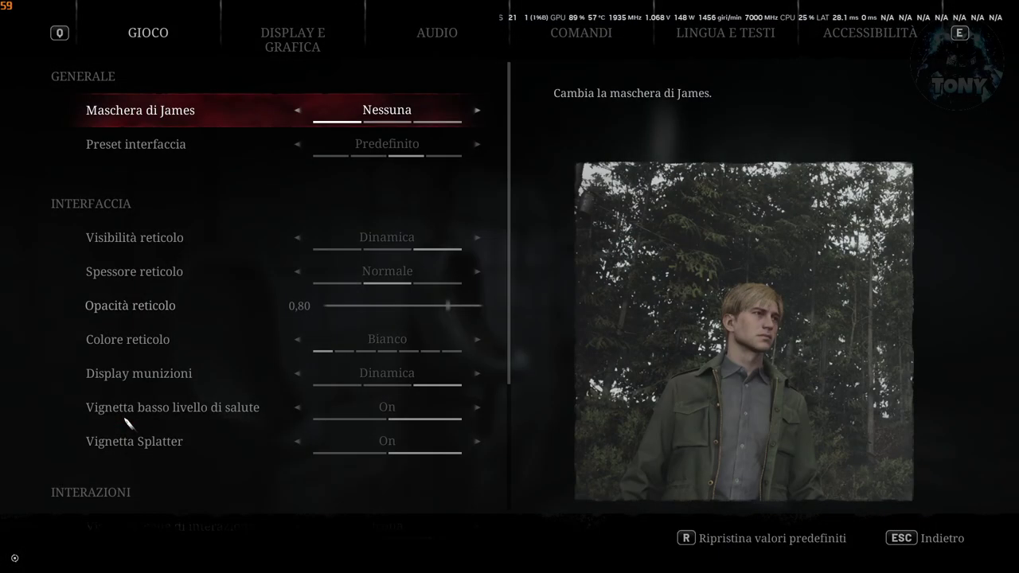
pyautogui.click(294, 46)
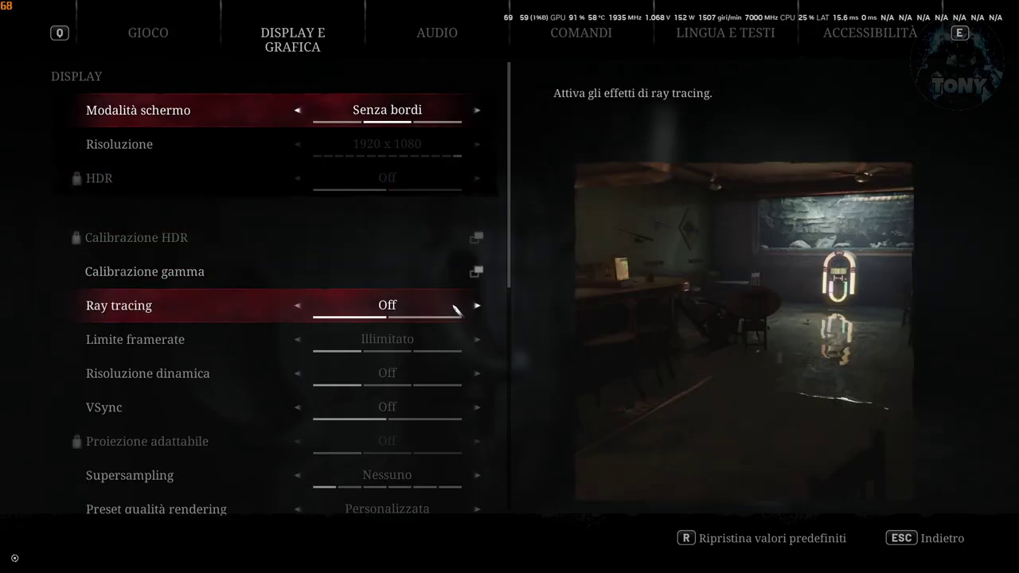
pyautogui.scroll(-2, 295, 359)
pyautogui.scroll(-1, 293, 364)
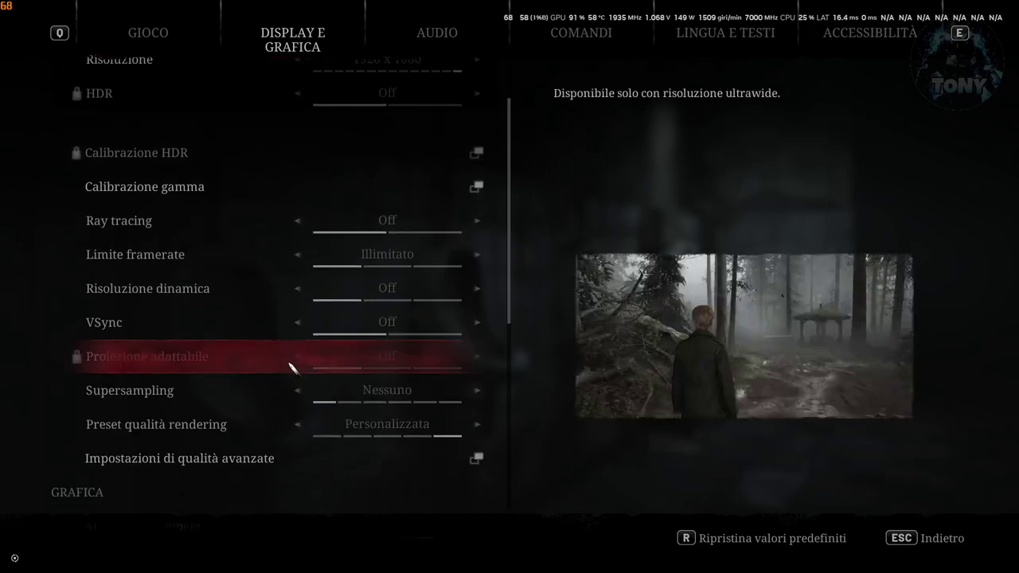
pyautogui.scroll(-4, 289, 364)
pyautogui.scroll(-4, 286, 302)
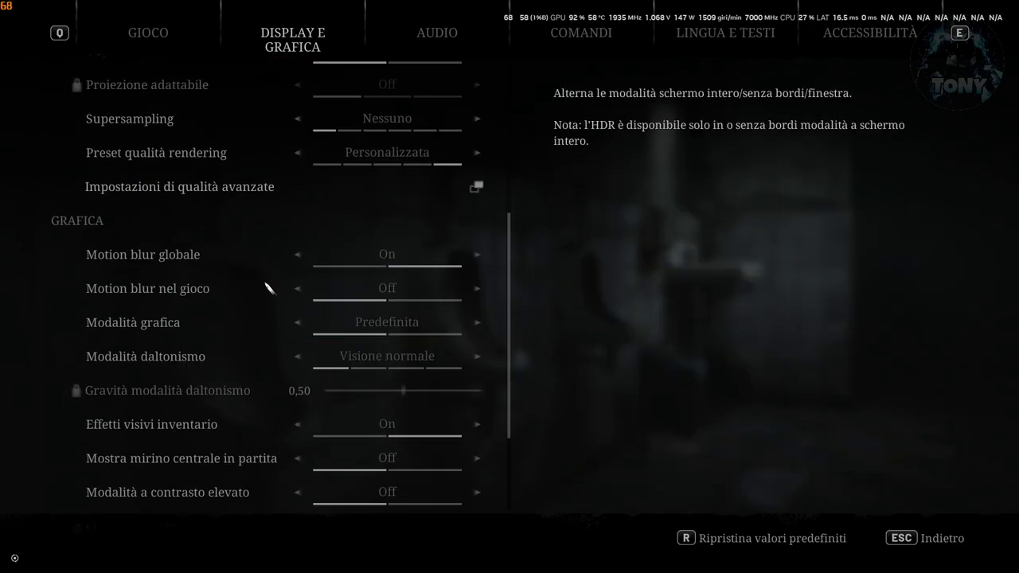
pyautogui.scroll(4, 258, 306)
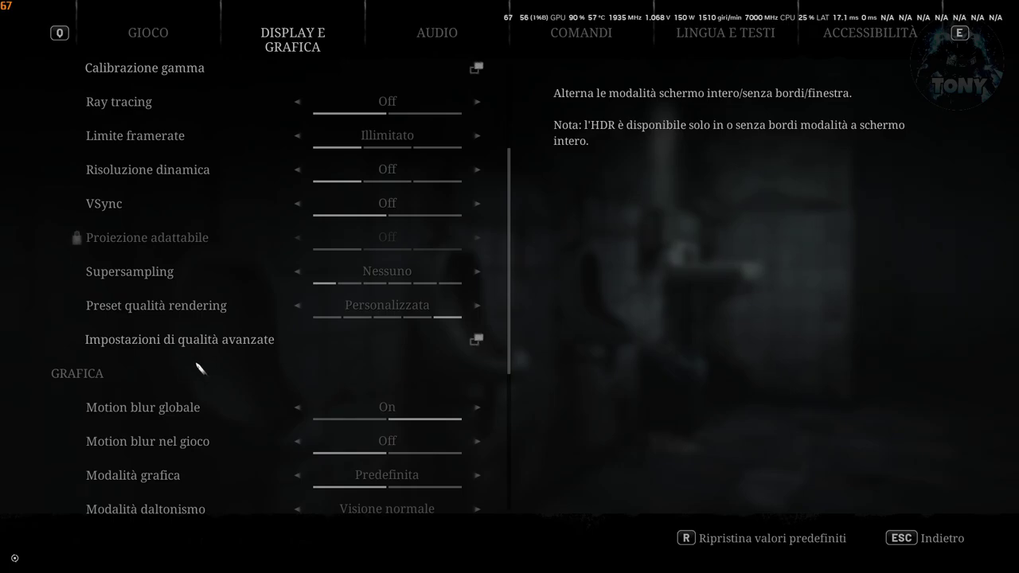
# Review advanced quality settings (75% resolution scaling, SSR Off), then exit to the main menu
pyautogui.click(478, 342)
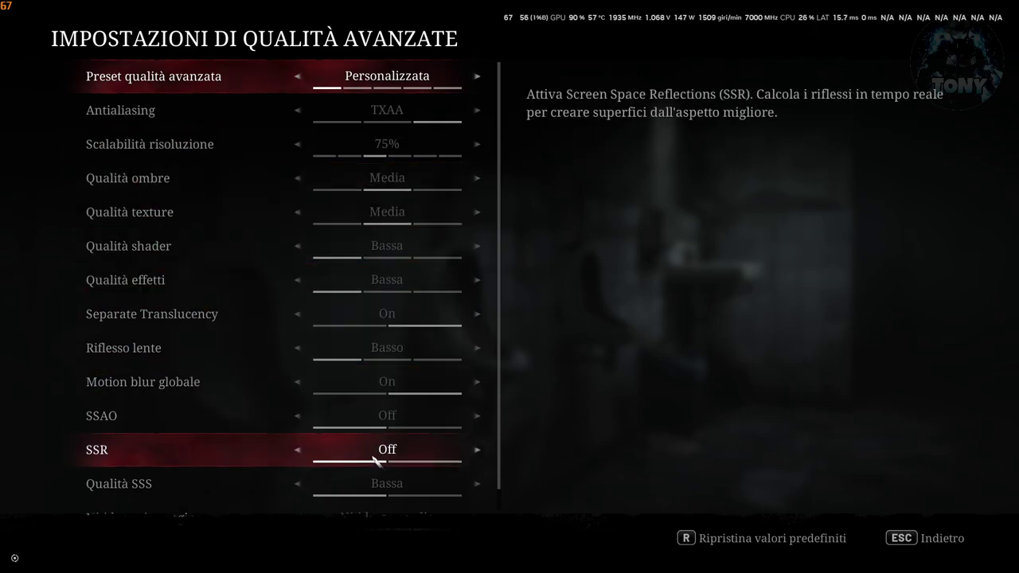
pyautogui.press('Escape')
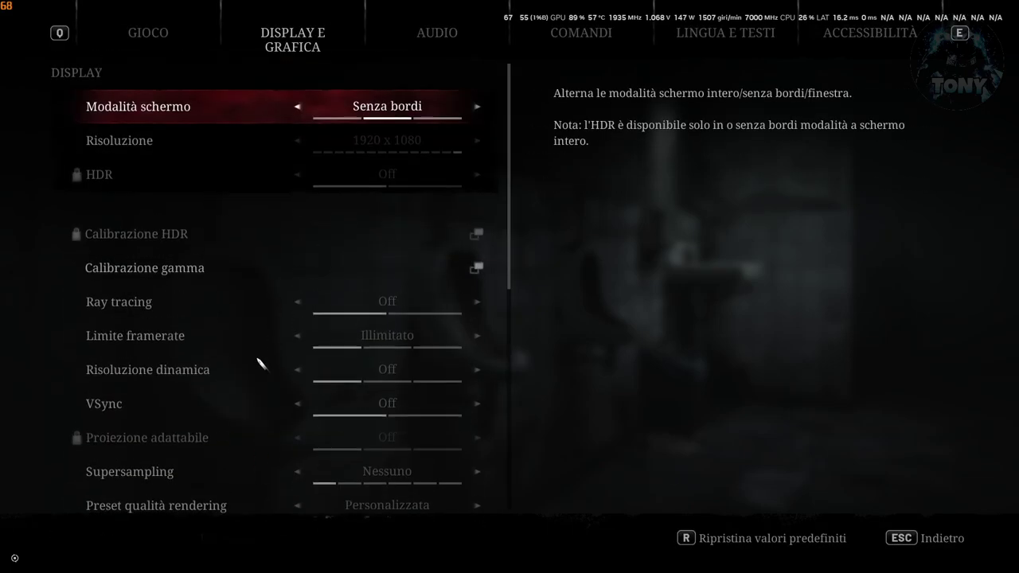
pyautogui.press('Escape')
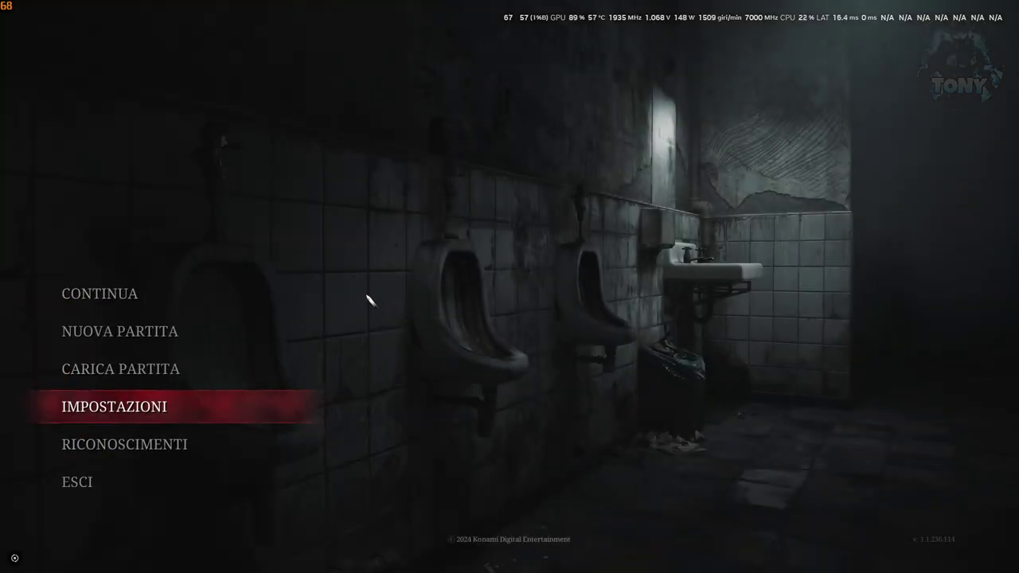